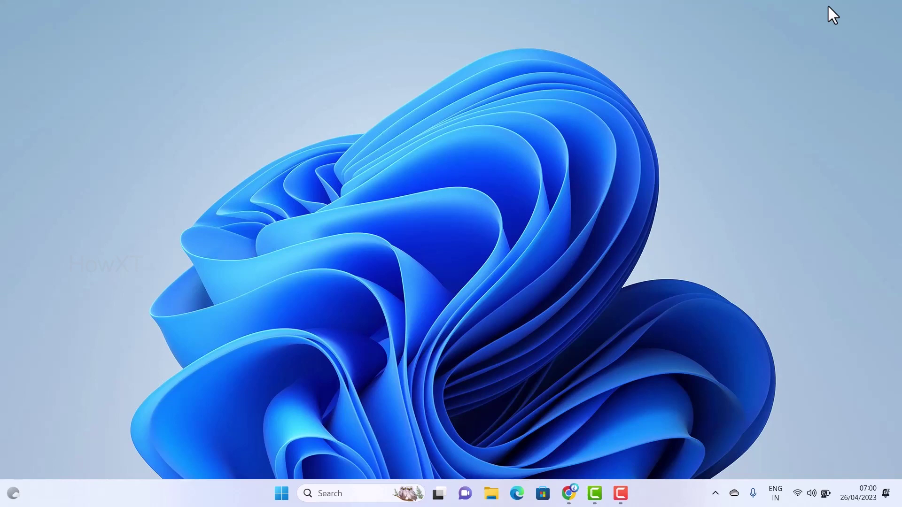
Bring up the Start menu with the Windows key.
{"action": "key", "text": "super"}
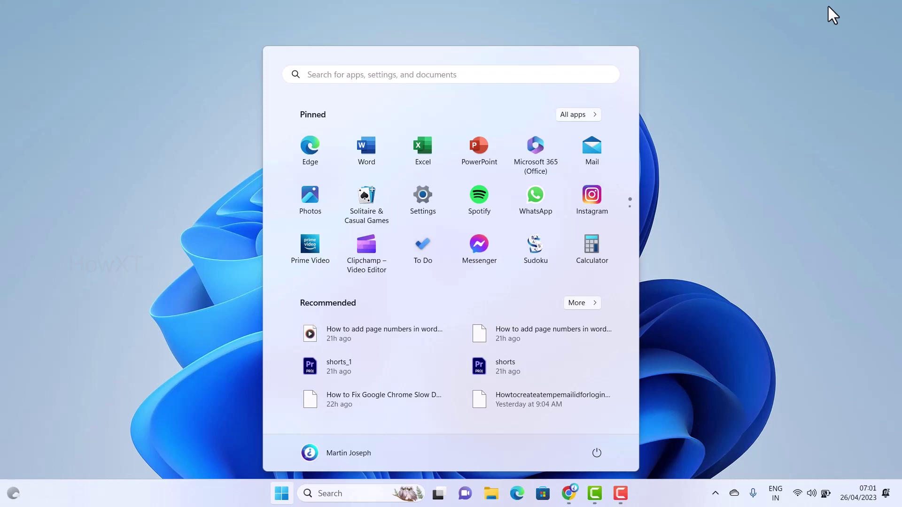
Launch the Settings app from the Start menu tiles.
{"action": "left_click", "coordinate": [416, 198]}
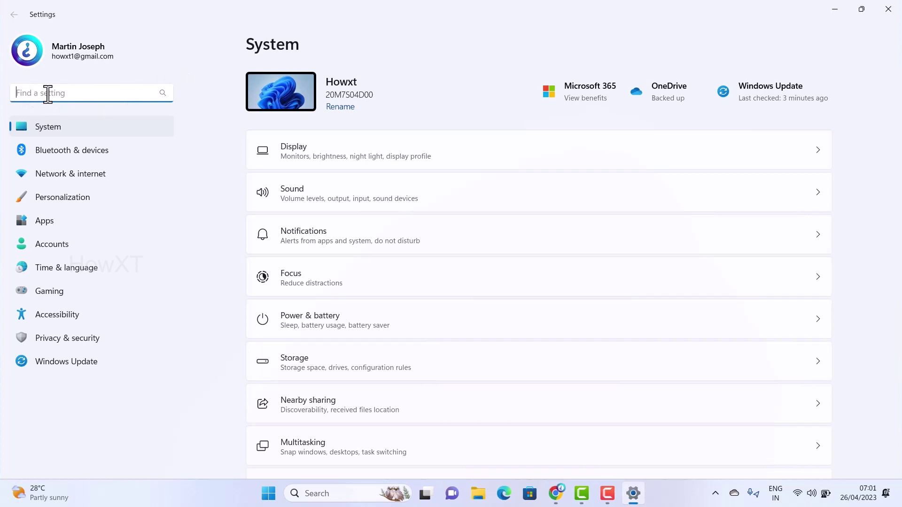
{"action": "type", "text": "viru"}
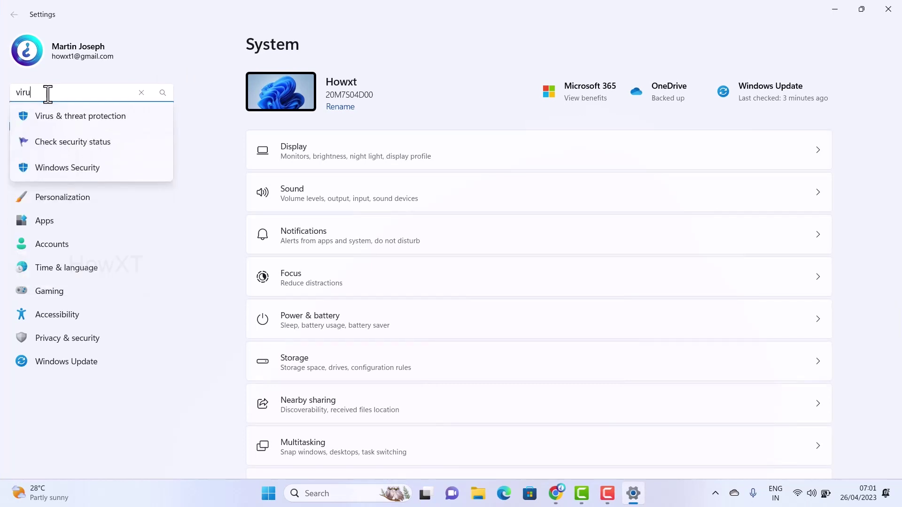
Go to Virus & threat protection from the settings search suggestions.
{"action": "left_click", "coordinate": [84, 120]}
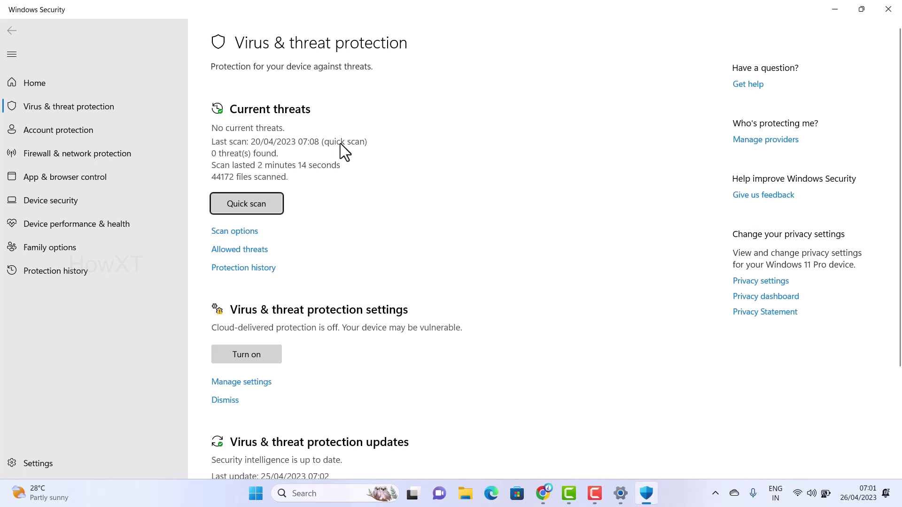
On the Scan options page, pick Full scan, then switch to Customised scan.
{"action": "left_click", "coordinate": [237, 231]}
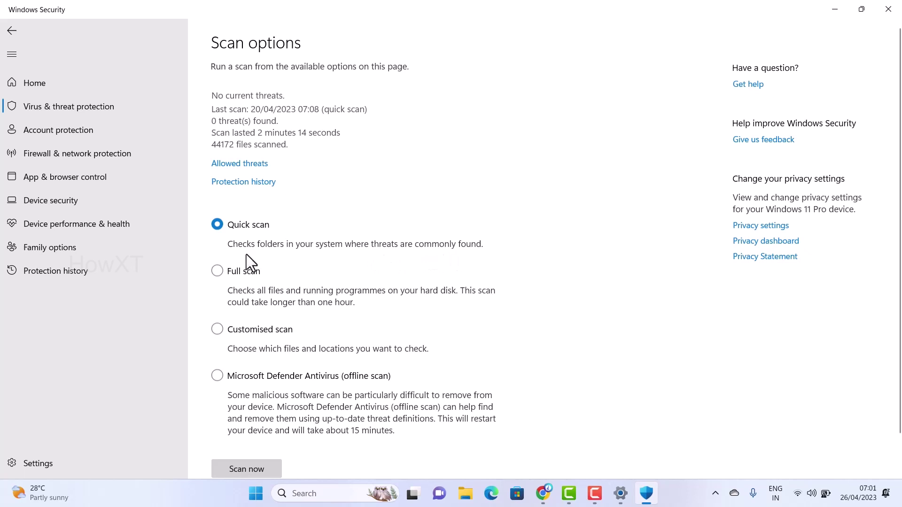
{"action": "scroll", "coordinate": [273, 252], "scroll_direction": "down", "scroll_amount": 1}
{"action": "left_click", "coordinate": [218, 229]}
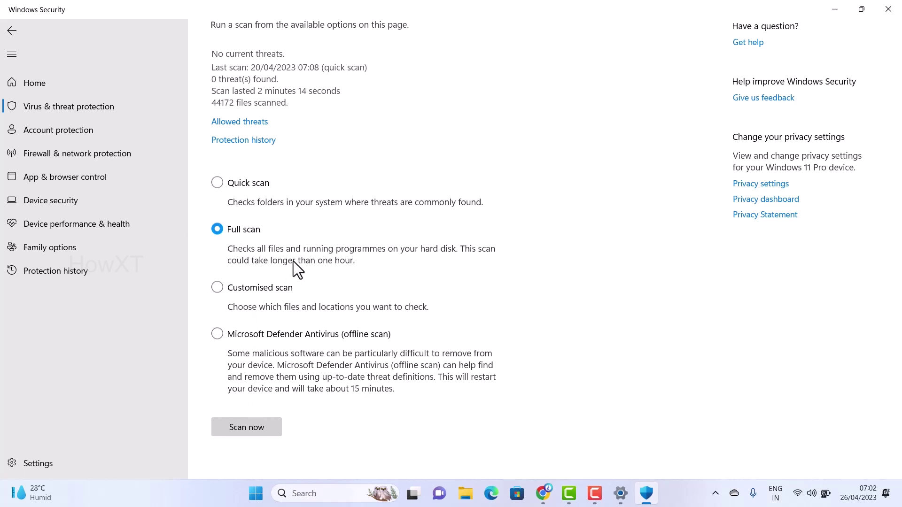
{"action": "left_click", "coordinate": [219, 285]}
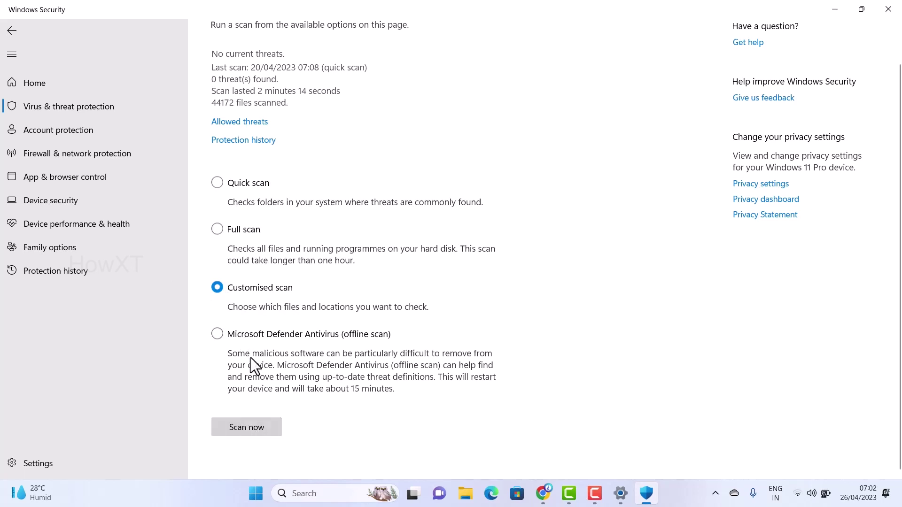
Scan the Videos\Captures folder with the customised scan, finding 0 threats in 2 files.
{"action": "left_click", "coordinate": [249, 427]}
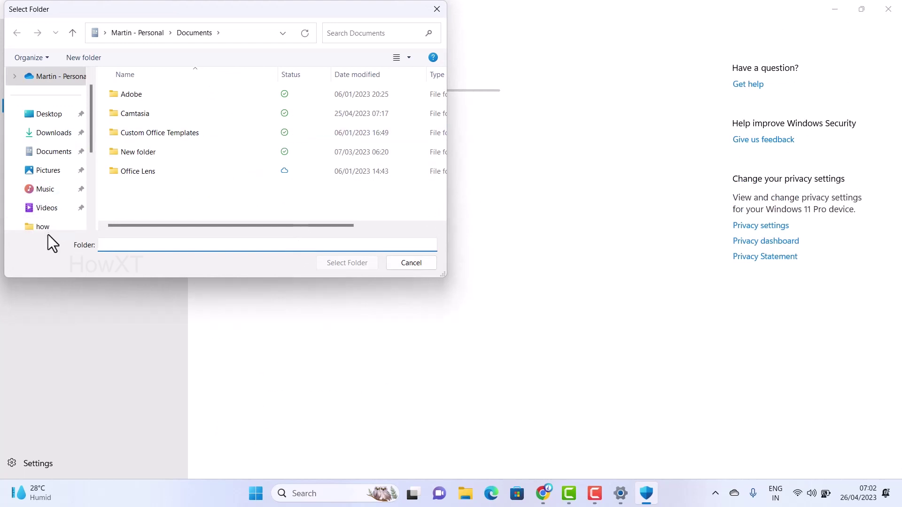
{"action": "left_click", "coordinate": [45, 210]}
{"action": "left_click", "coordinate": [145, 107]}
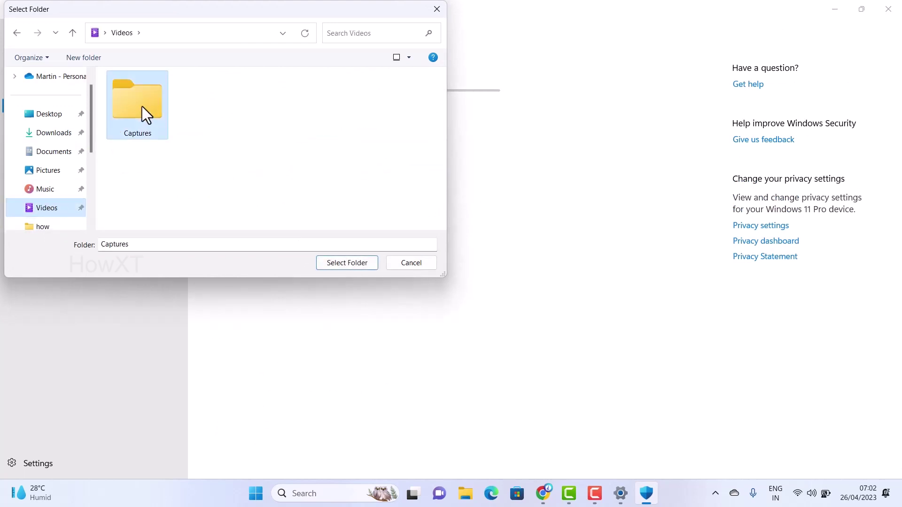
{"action": "left_click", "coordinate": [339, 263]}
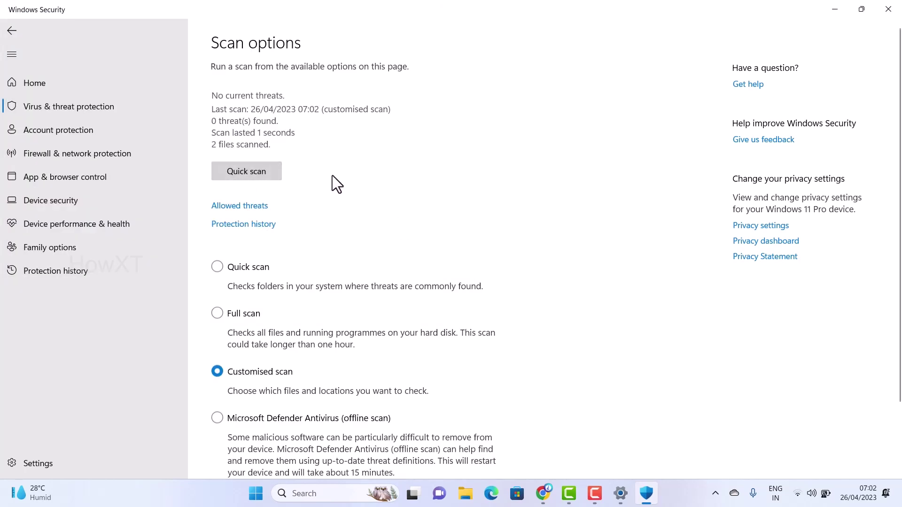
{"action": "scroll", "coordinate": [332, 176], "scroll_direction": "down", "scroll_amount": 2}
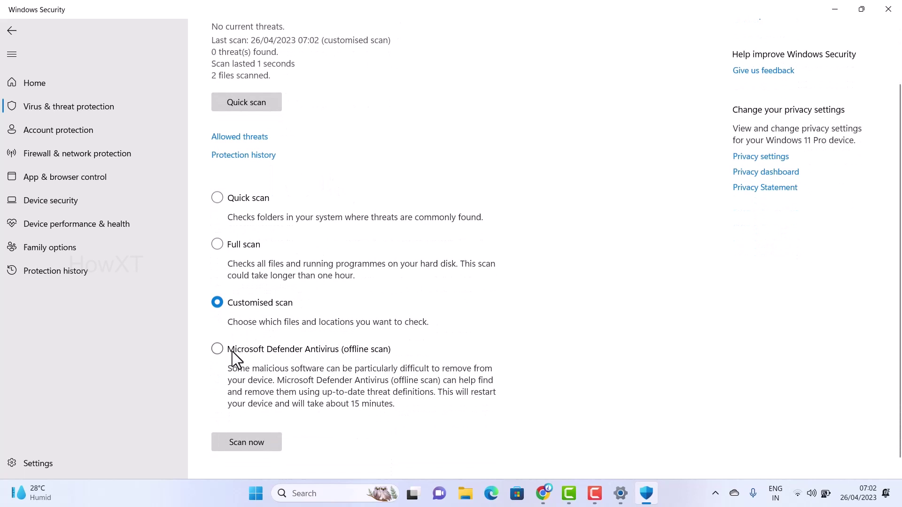
Select Microsoft Defender Antivirus (offline scan) as the scan type.
{"action": "left_click", "coordinate": [218, 350]}
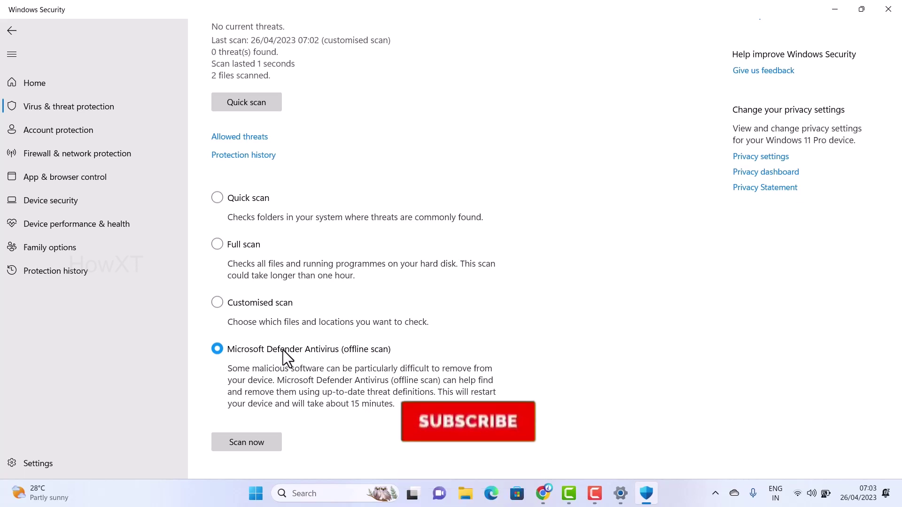
Switch back to Quick scan and start it with Scan now.
{"action": "left_click", "coordinate": [218, 199]}
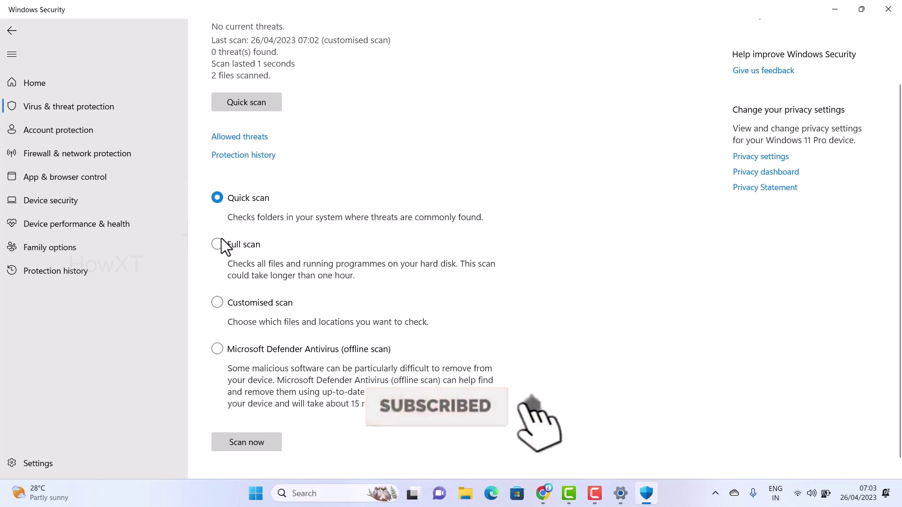
{"action": "left_click", "coordinate": [254, 441]}
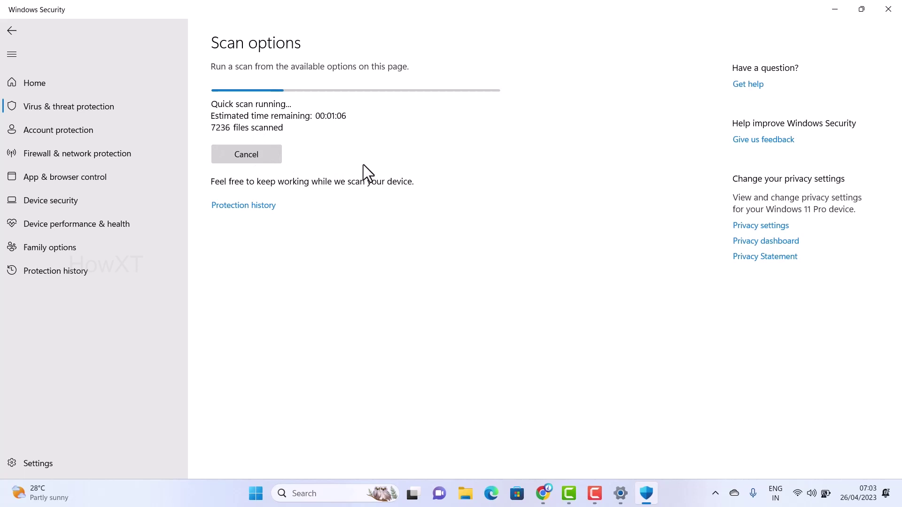
Cancel the quick scan mid-run and close Windows Security.
{"action": "left_click", "coordinate": [257, 156]}
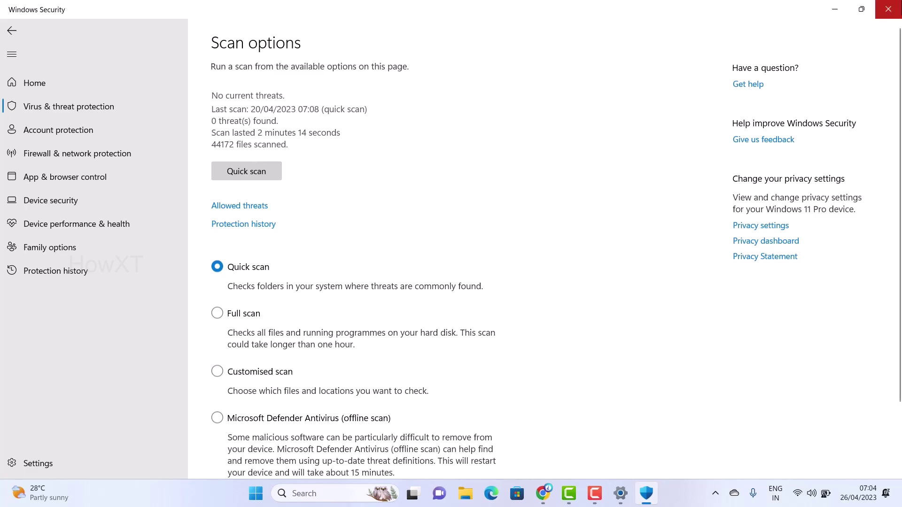
{"action": "left_click", "coordinate": [888, 9]}
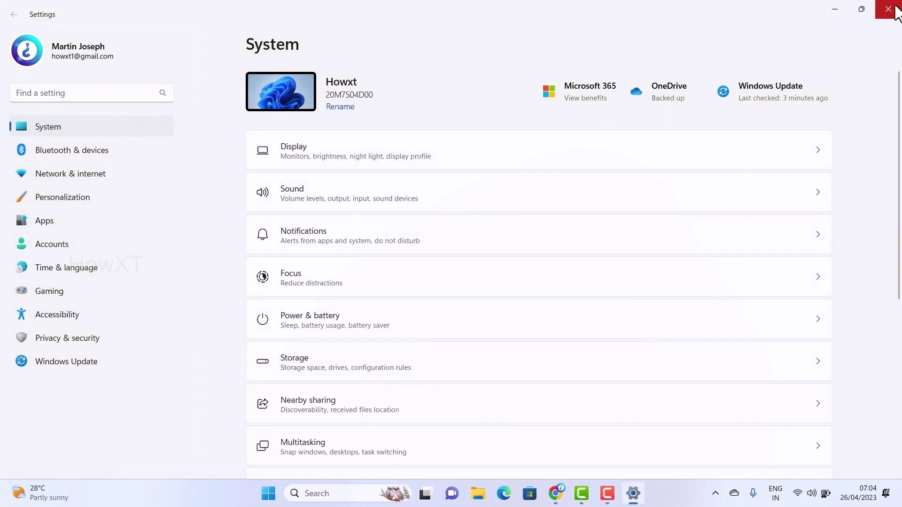